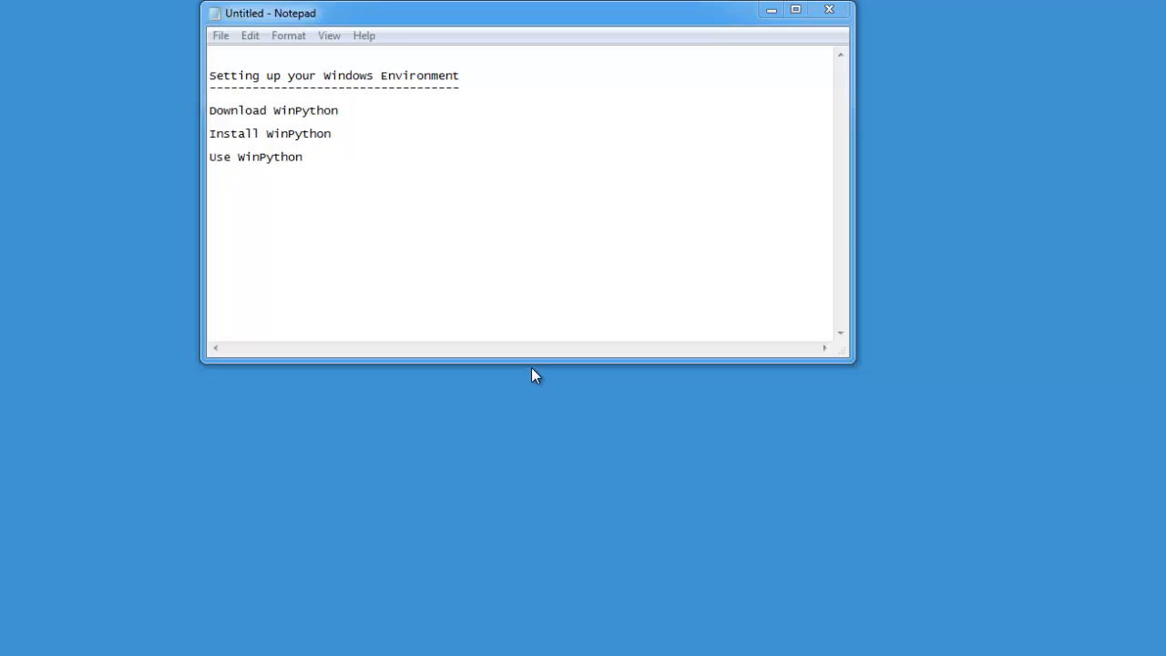
click(343, 110)
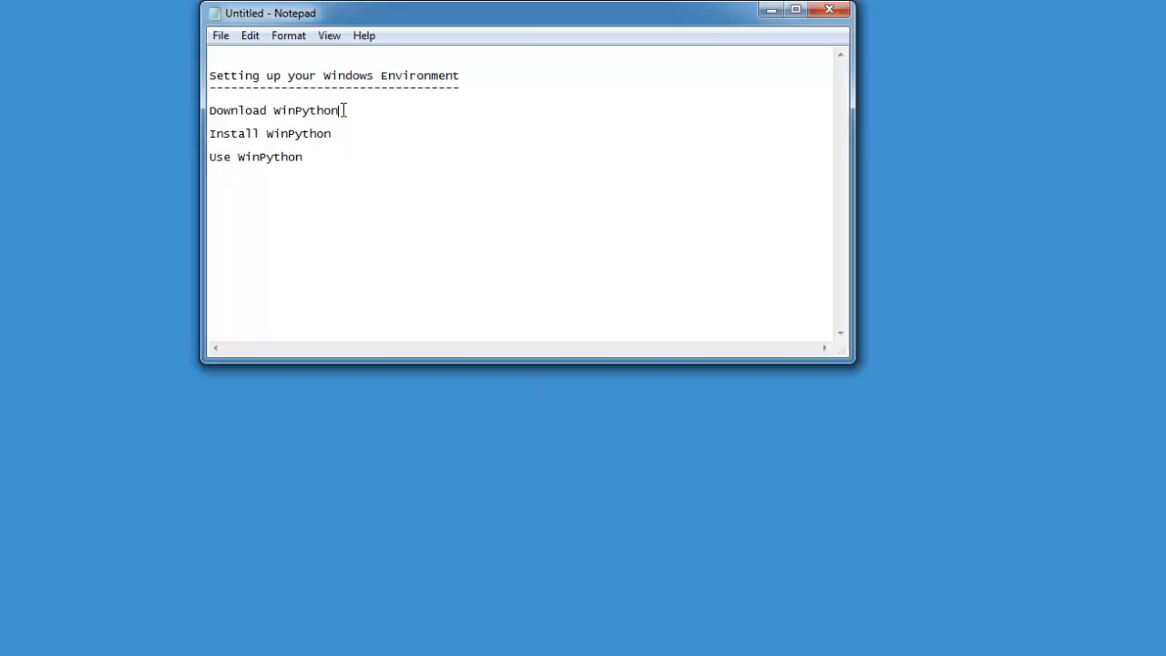
click(358, 136)
click(342, 166)
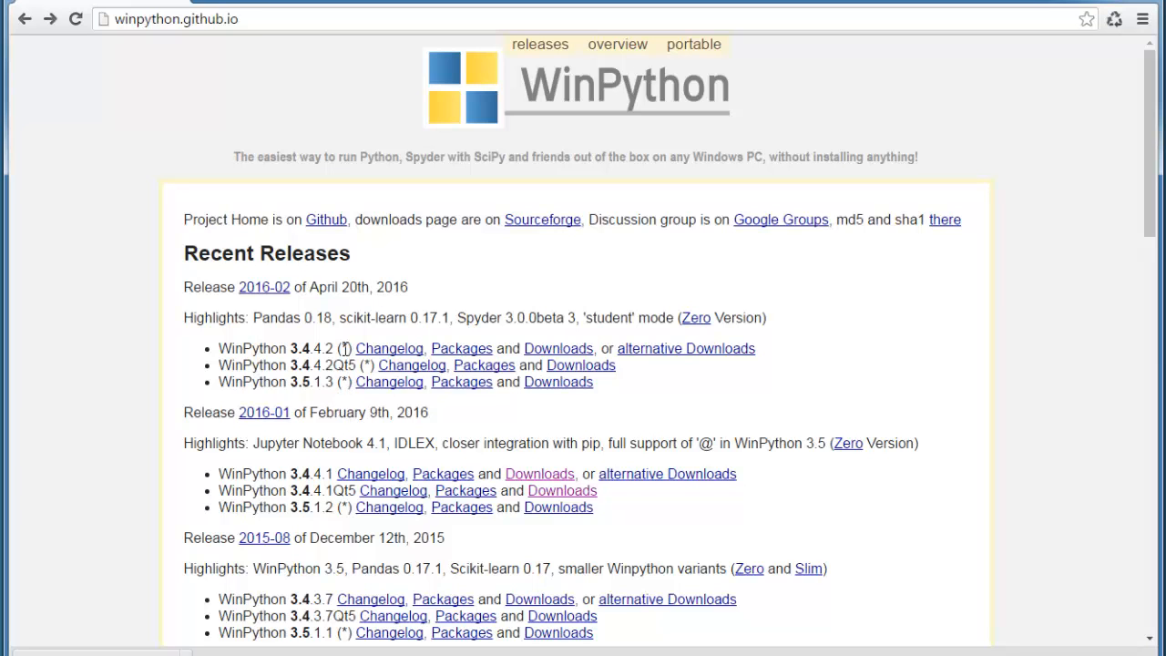
- In the browser, download WinPython-32bit-3.4.4.1.exe through the WinPython 3.4.4.1 downloads of release 2016-01 on winpython.github.io
scroll(301, 428, down, 1)
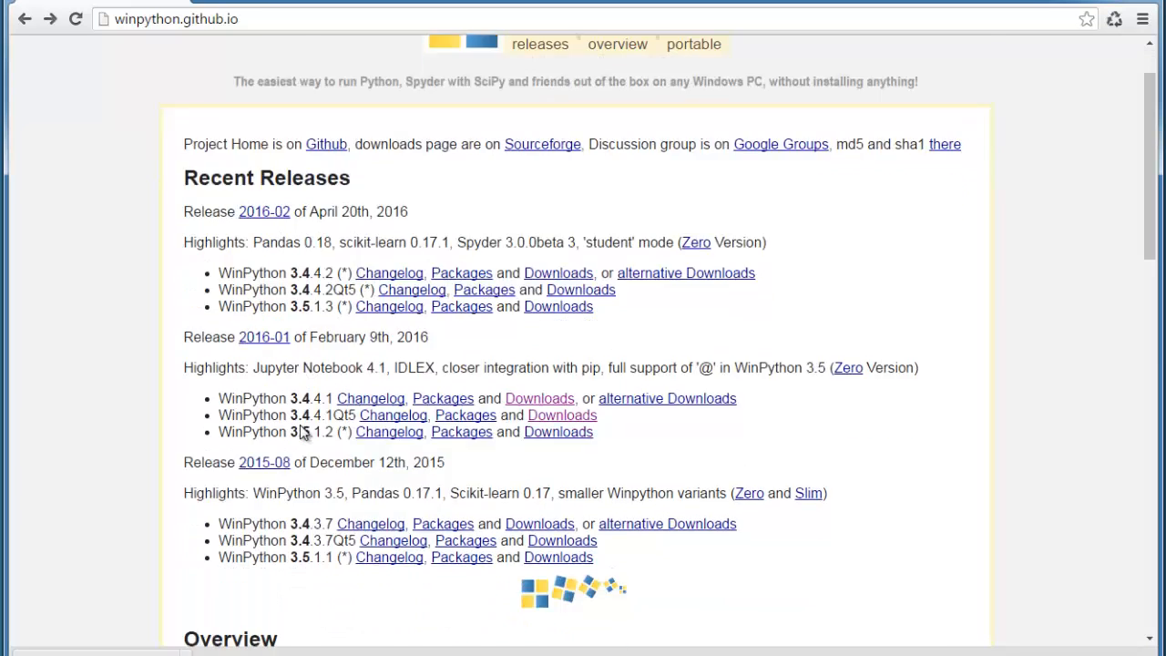
scroll(301, 430, down, 15)
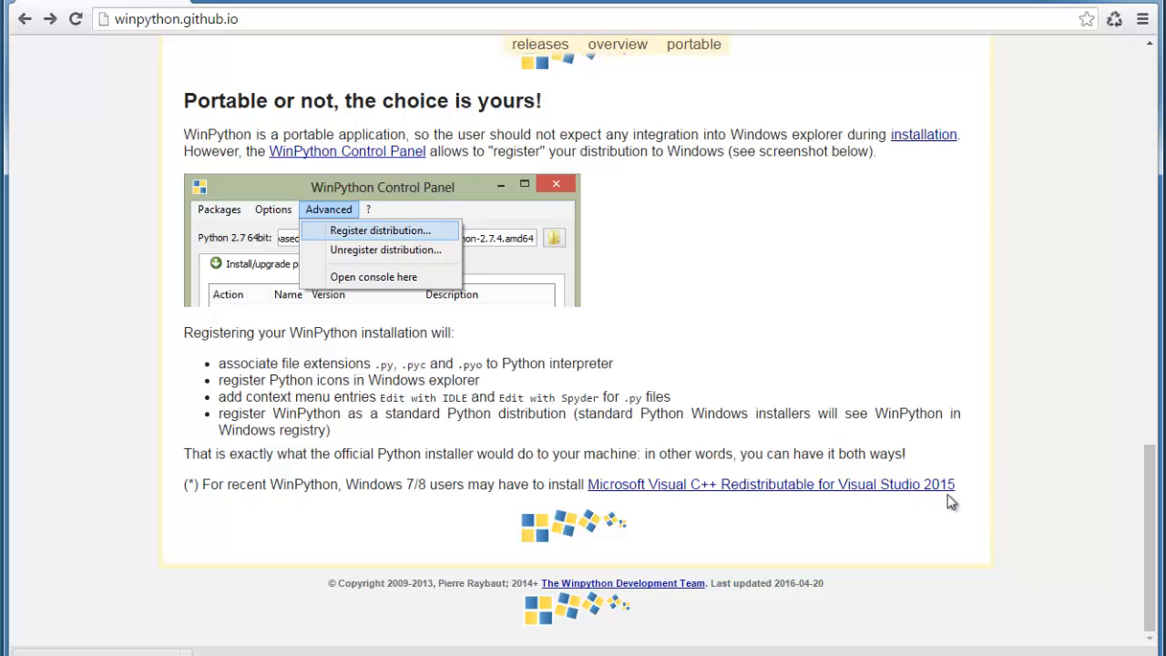
scroll(949, 500, up, 15)
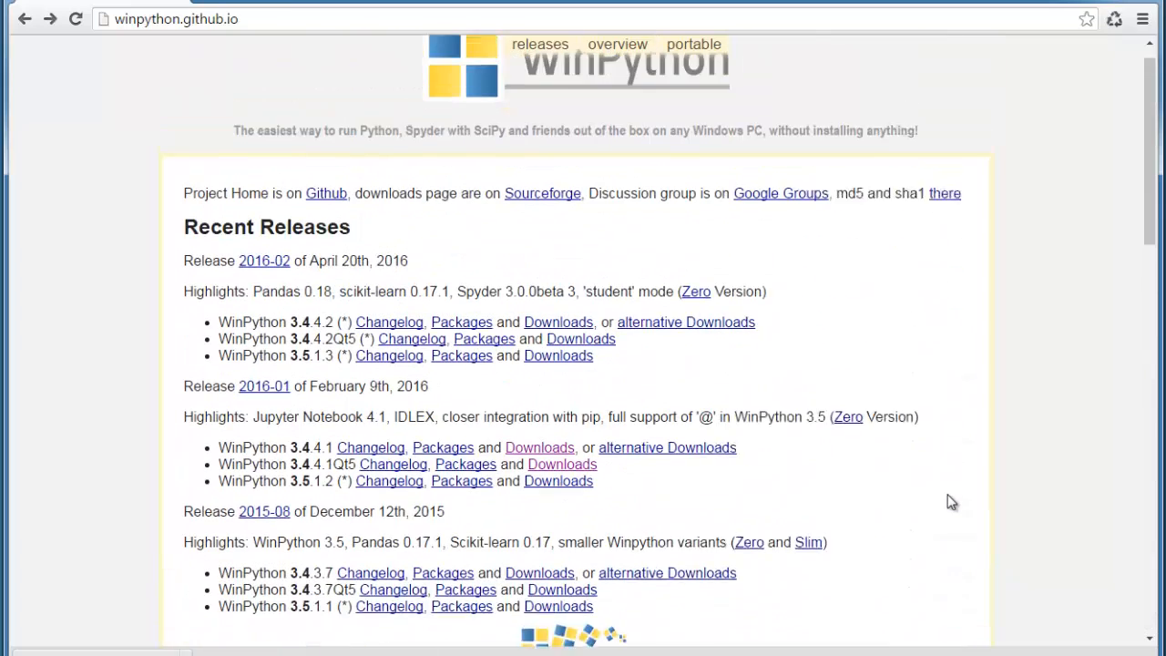
scroll(673, 471, down, 1)
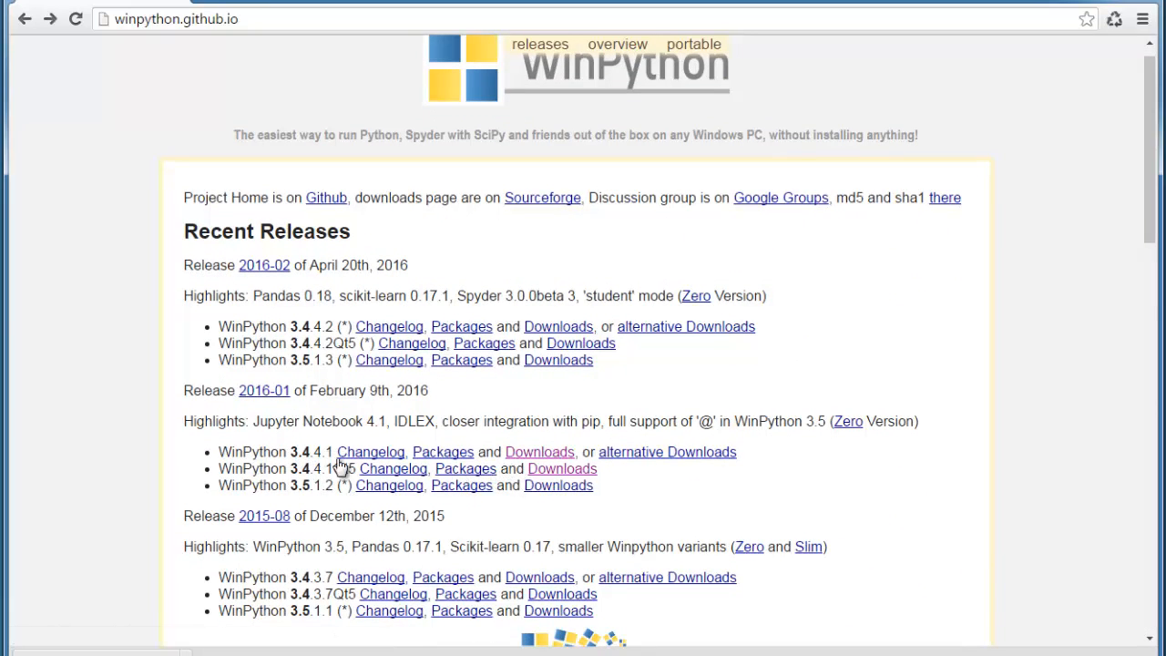
click(526, 455)
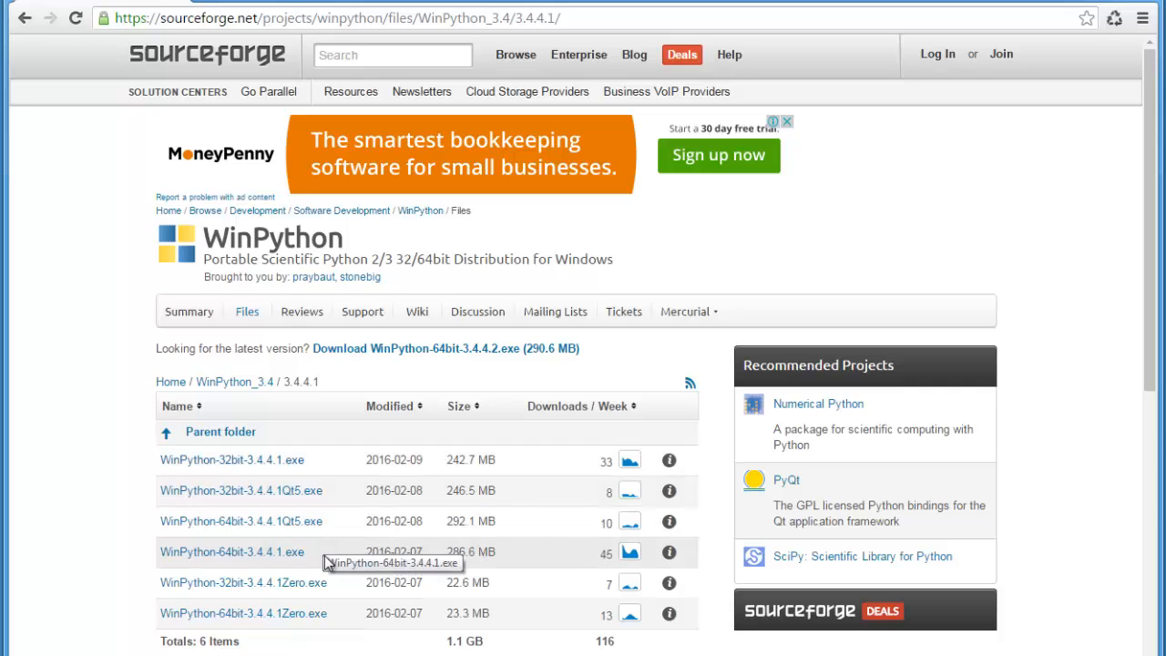
click(291, 464)
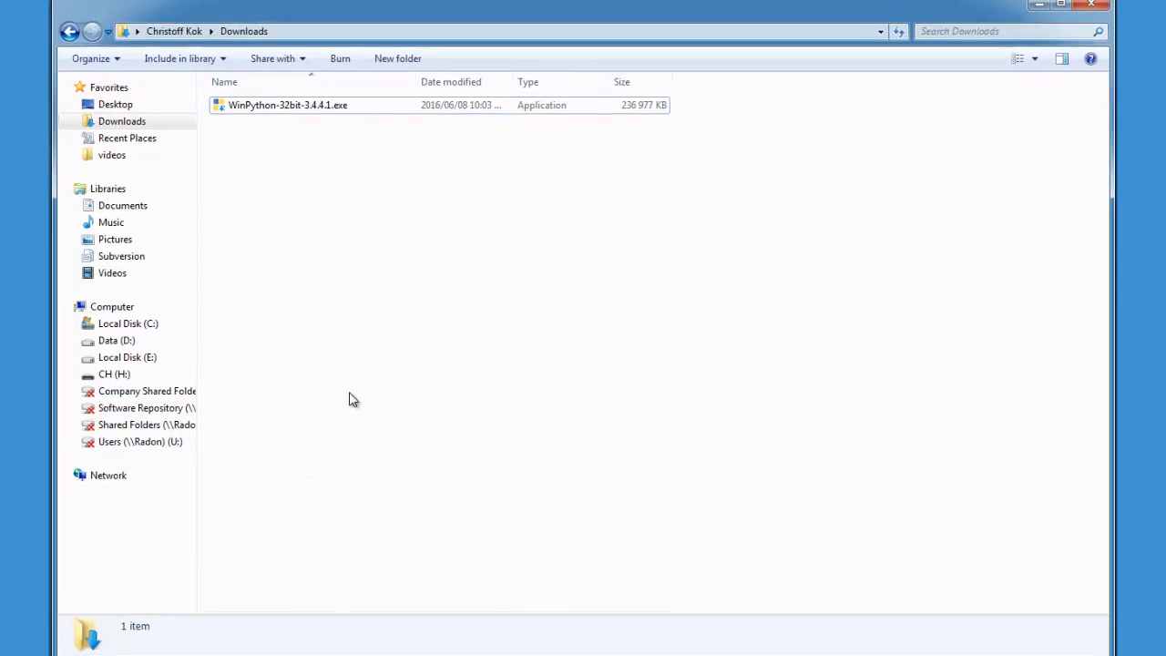
- Launch WinPython-32bit-3.4.4.1.exe from the Downloads folder and accept its license agreement
double_click(299, 106)
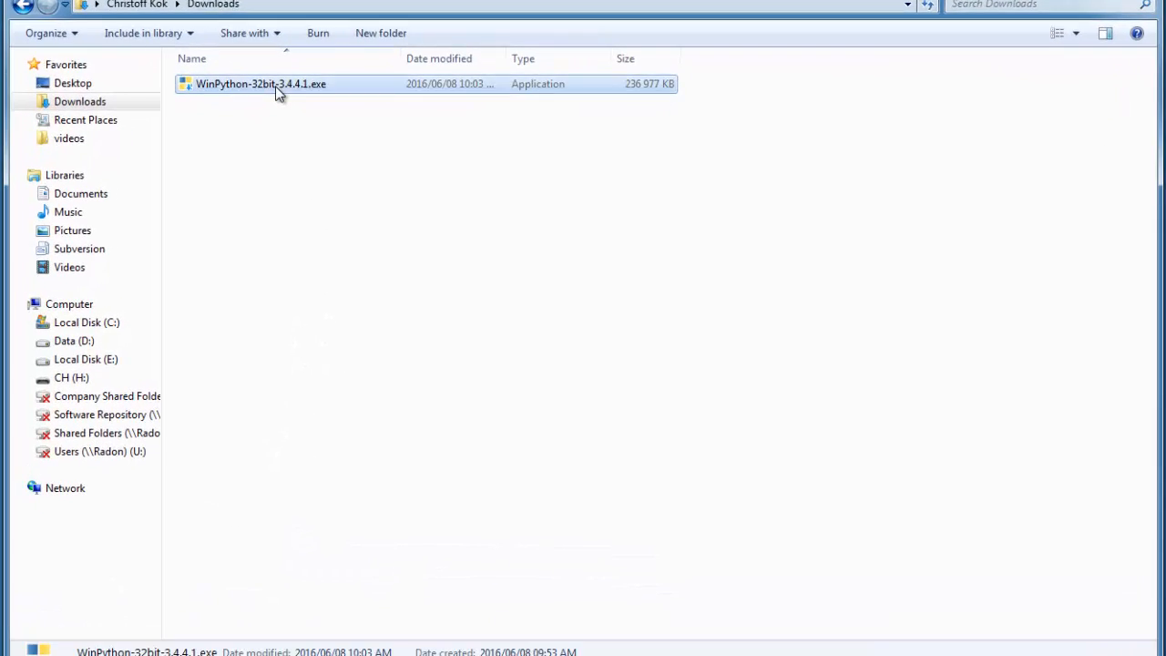
click(385, 497)
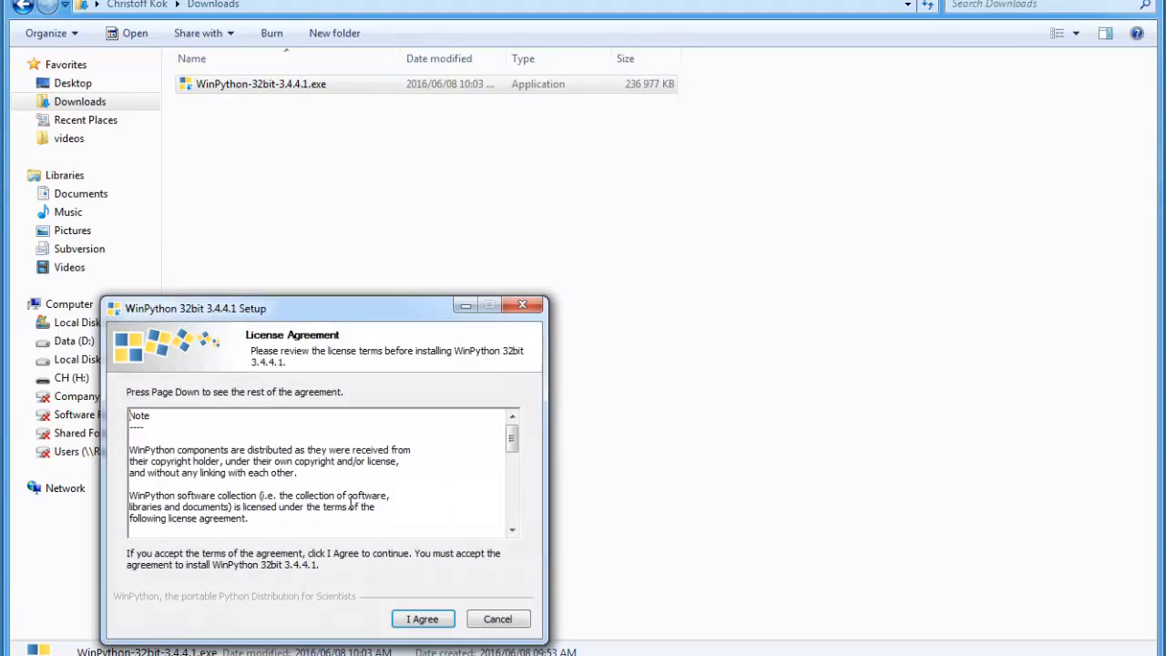
click(424, 619)
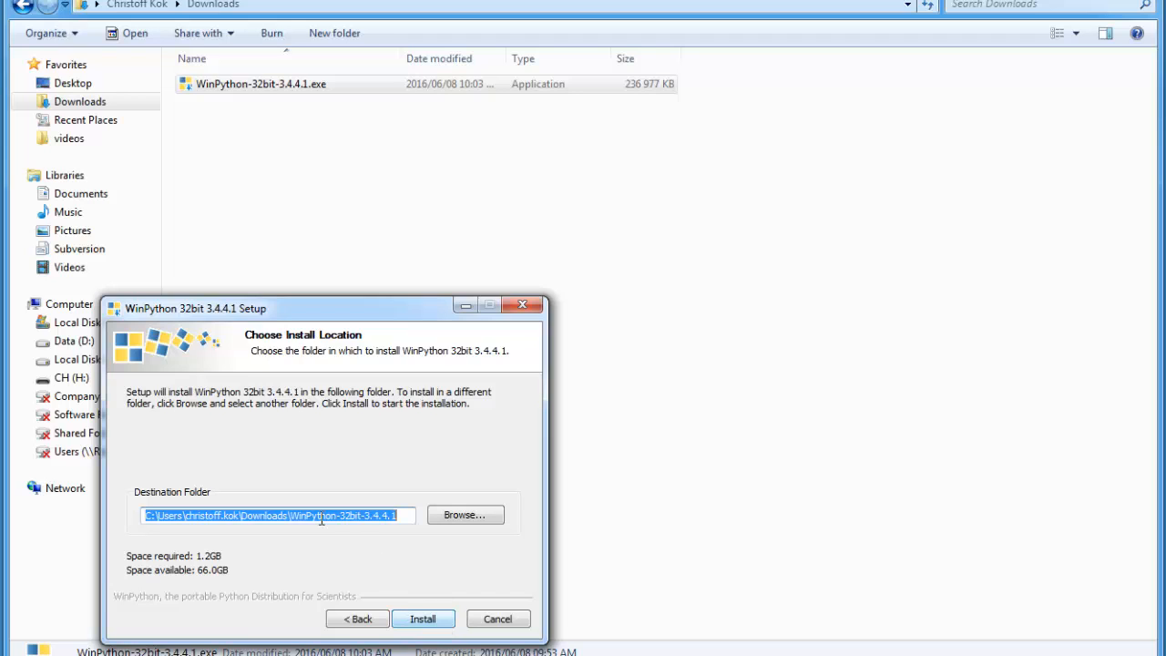
- Install WinPython into the destination folder C:\WinPython-32bit-3.4.4.1 and finish the setup wizard
click(206, 521)
drag(159, 516, 287, 517)
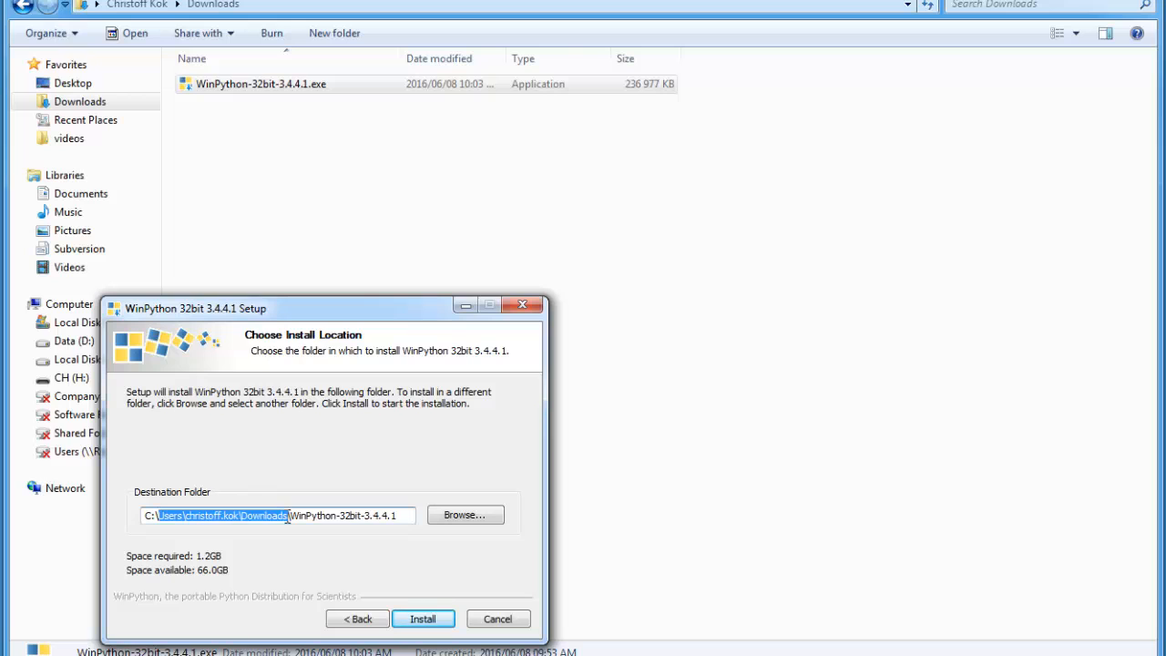
key(BackSpace)
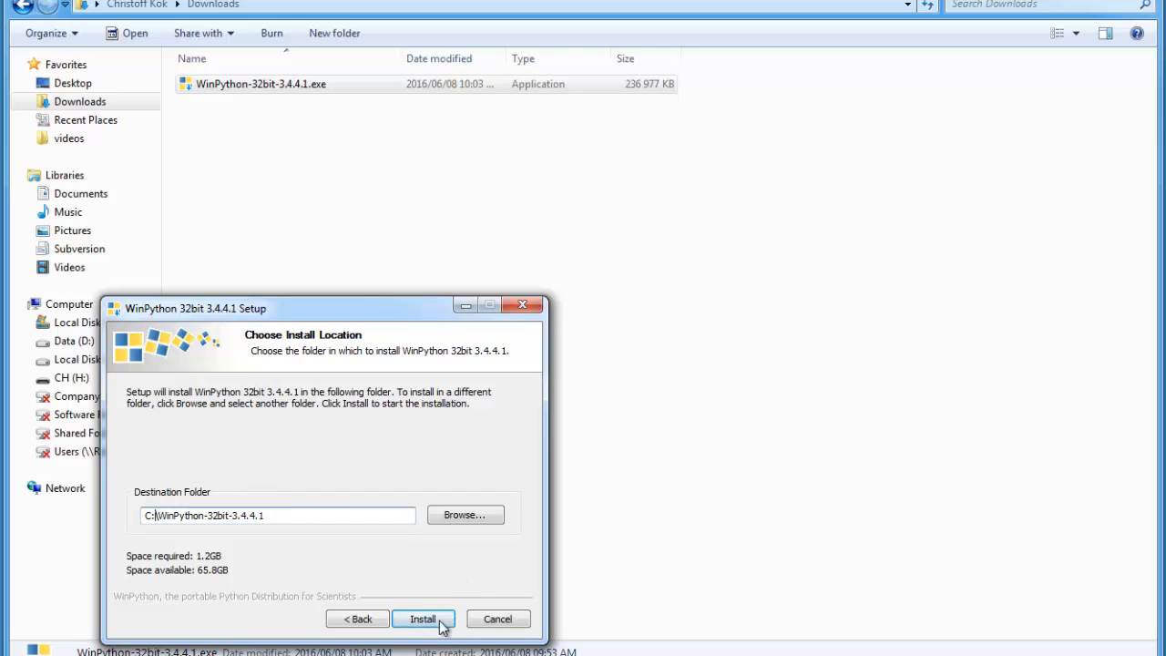
click(442, 623)
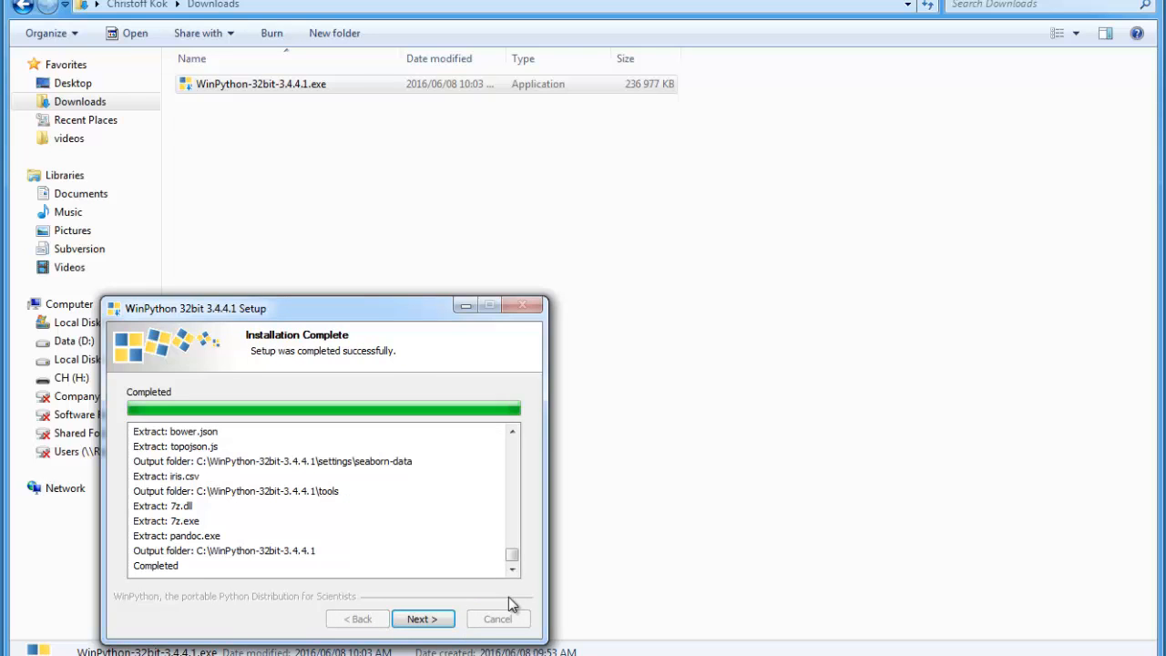
click(442, 622)
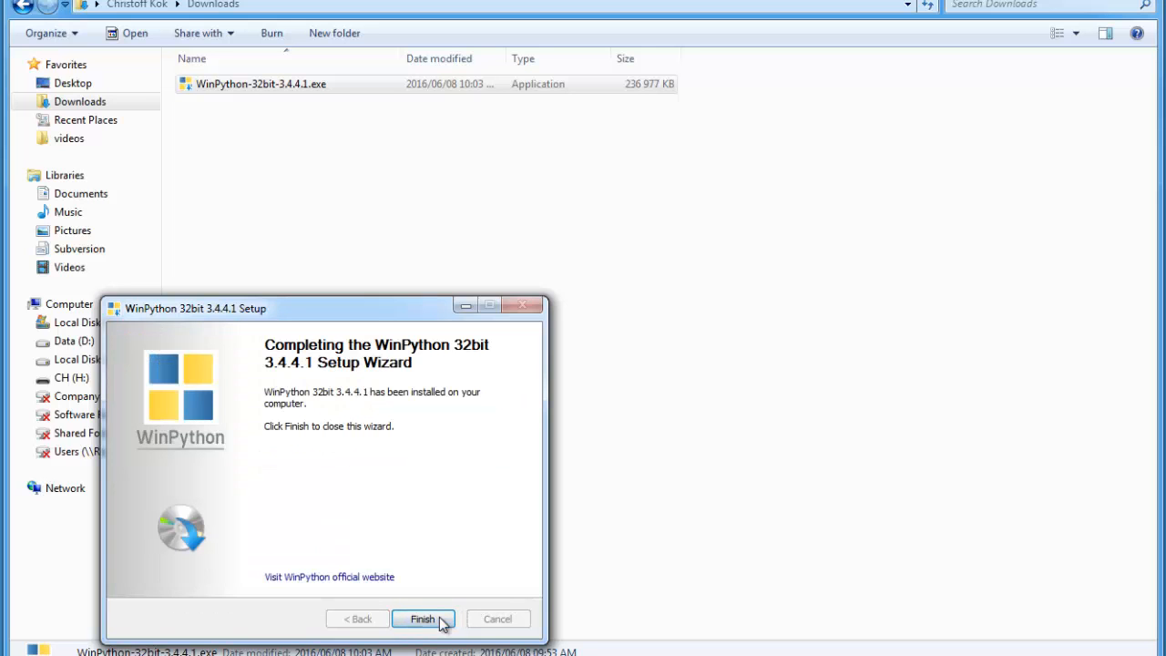
click(422, 618)
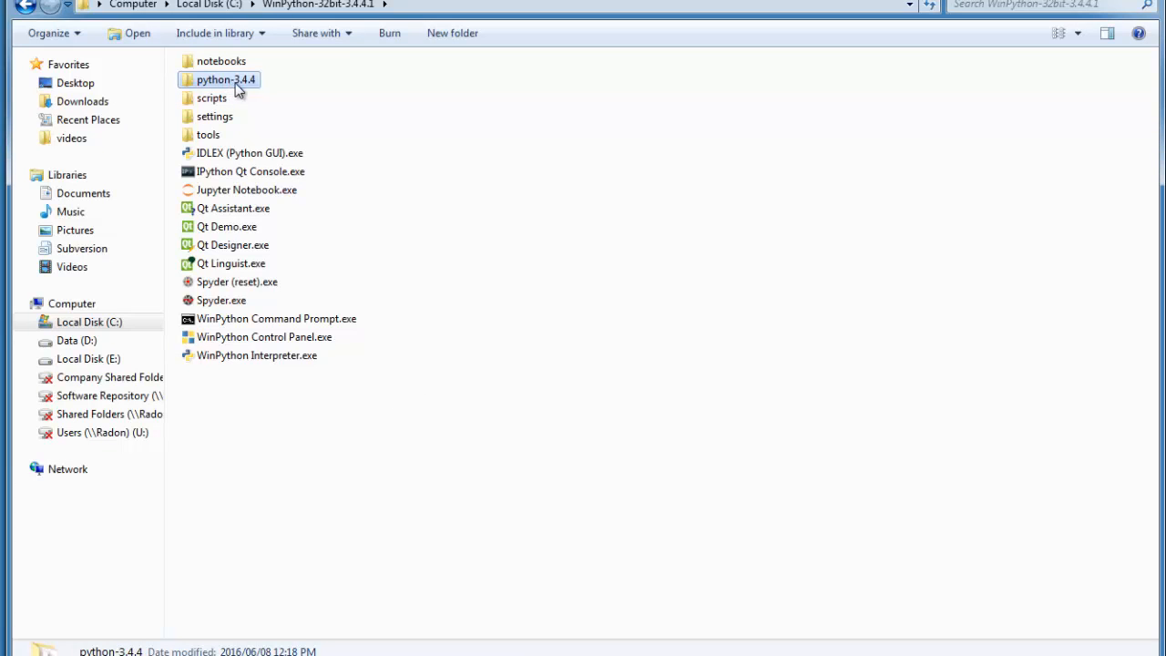
- Open the WinPython Command Prompt from the installation folder and run print("Hello World") in a python session
mouse_move(253, 84)
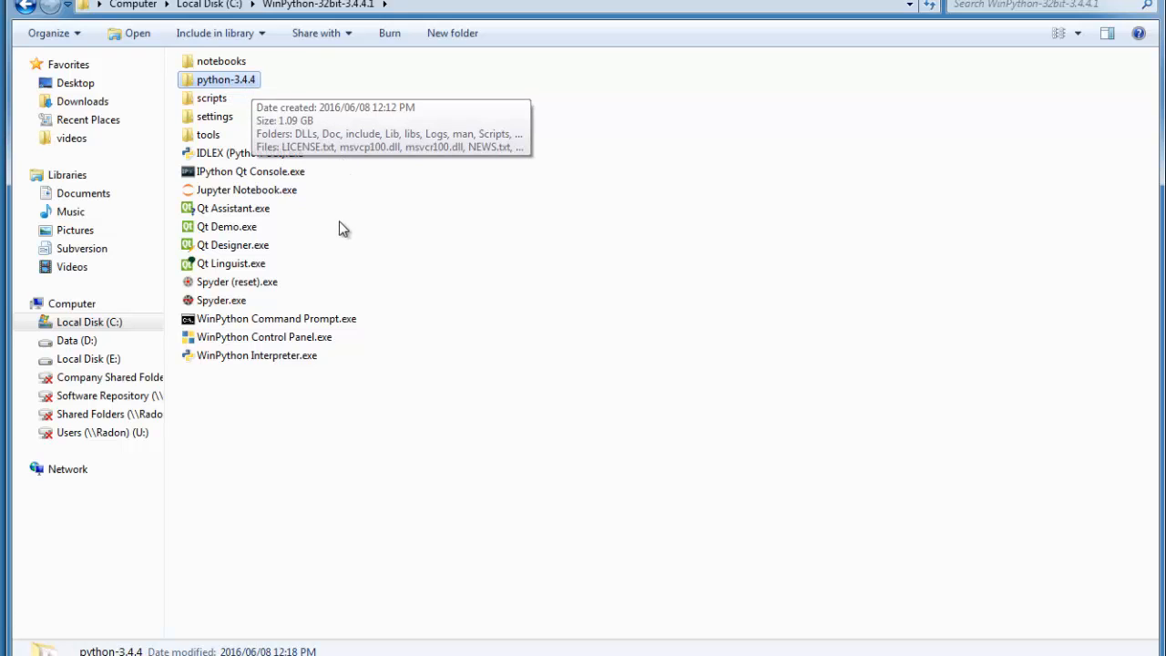
click(316, 320)
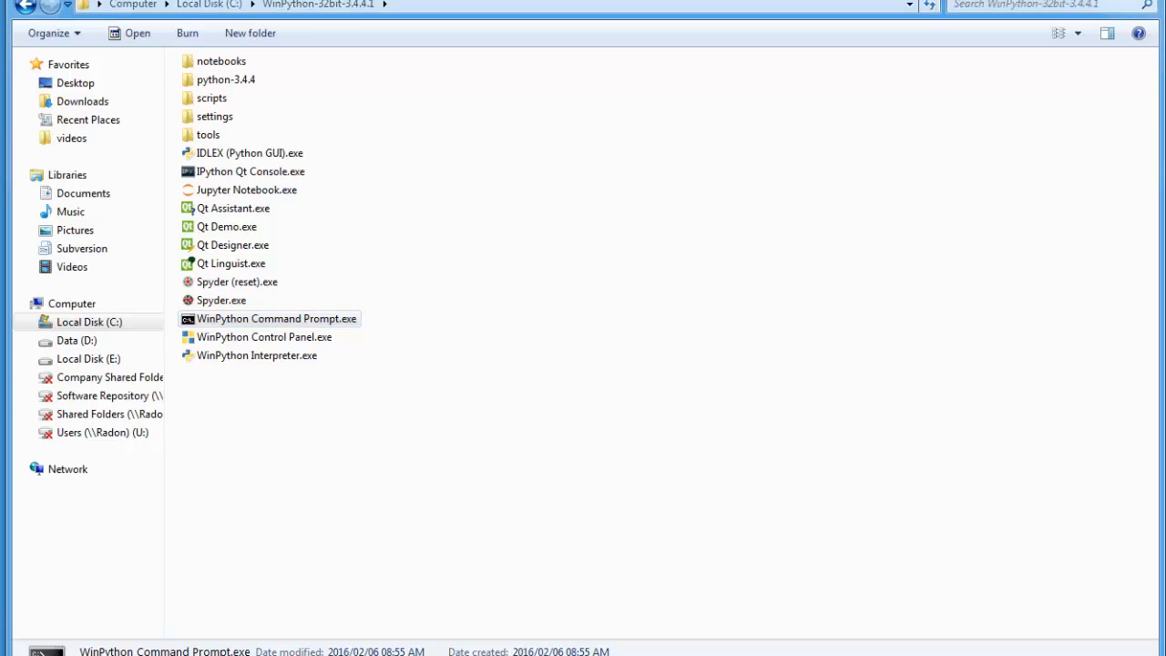
text(python)
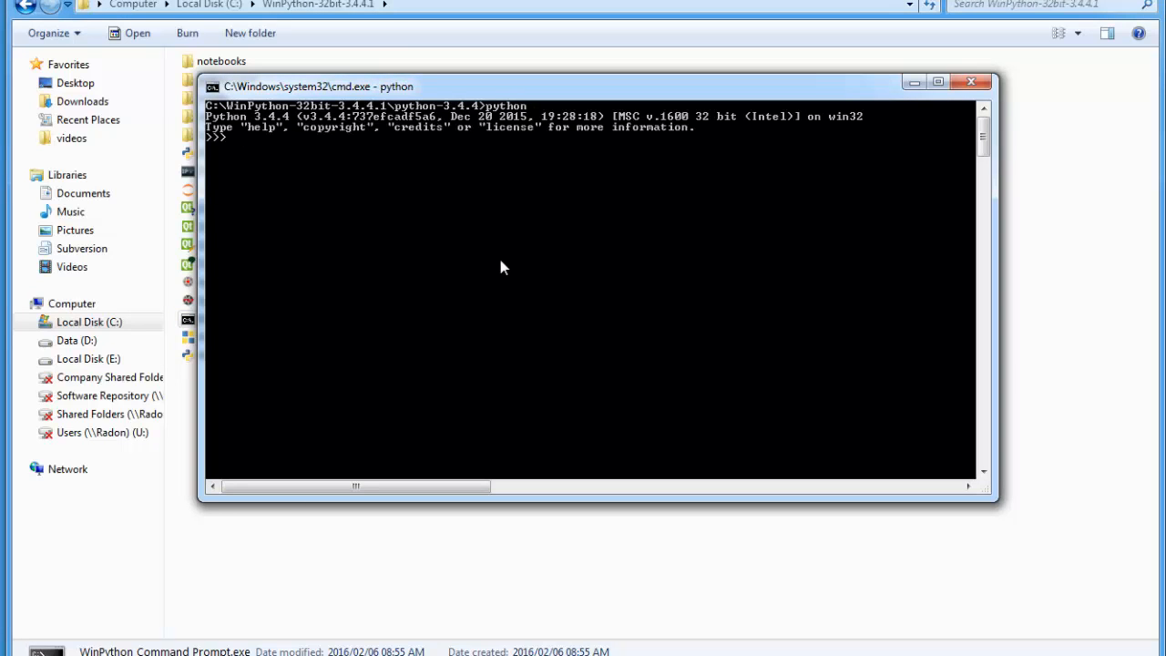
text(print("Hello World"))
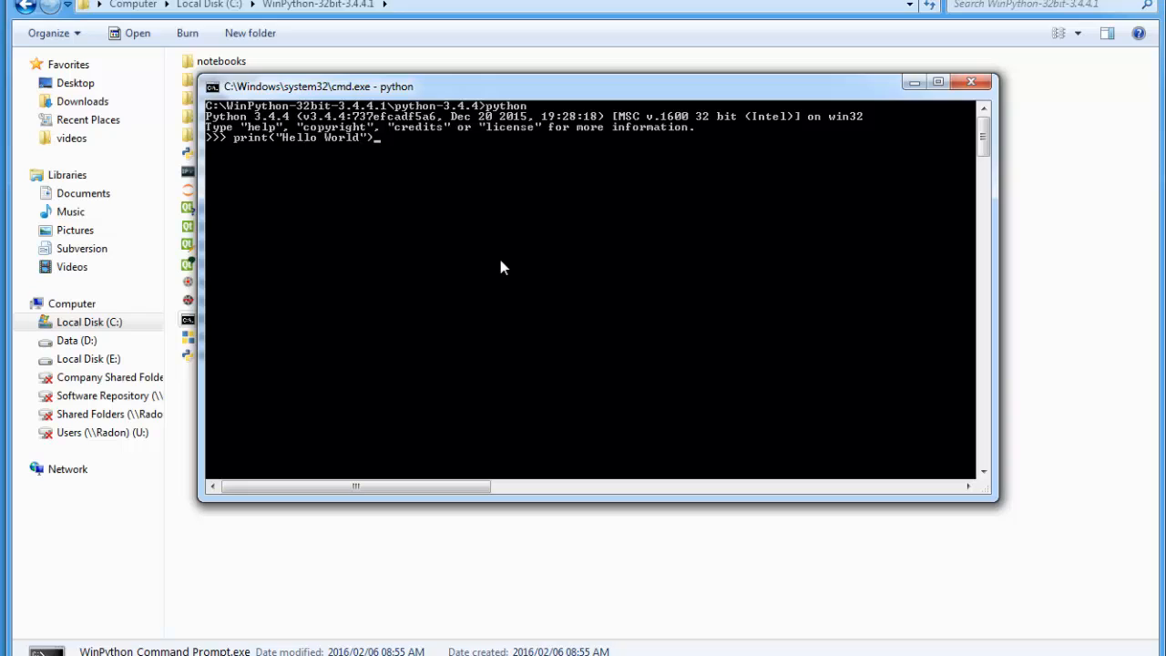
key(Return)
- Leave the Python interpreter with exit() and close the command prompt window
text(exit())
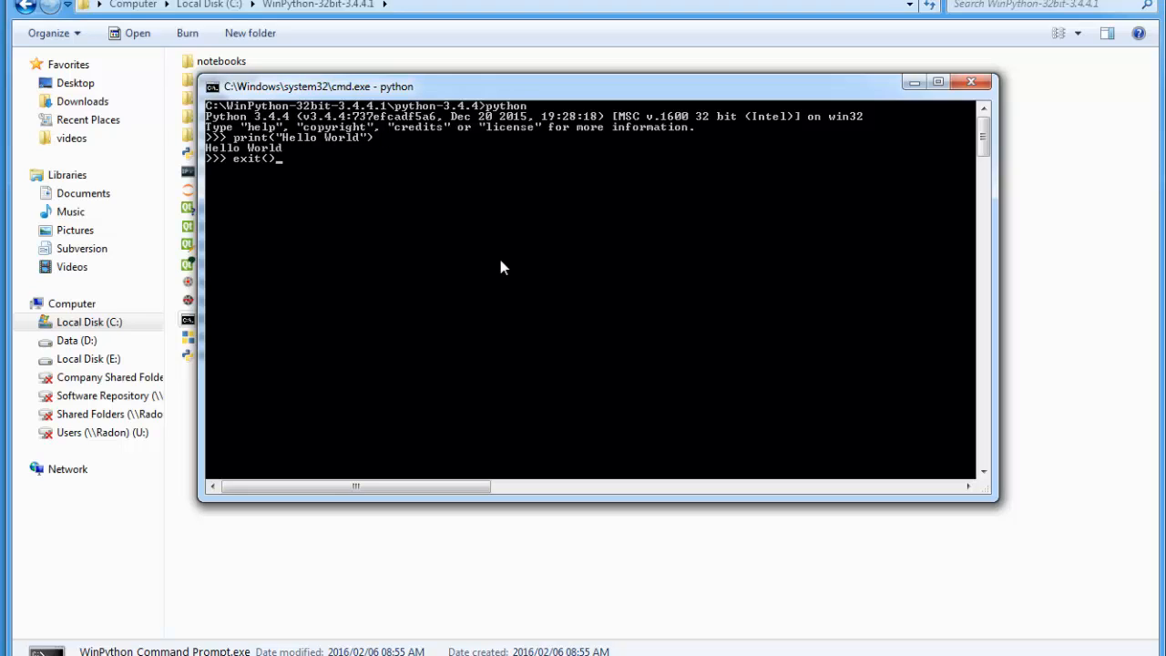
key(Return)
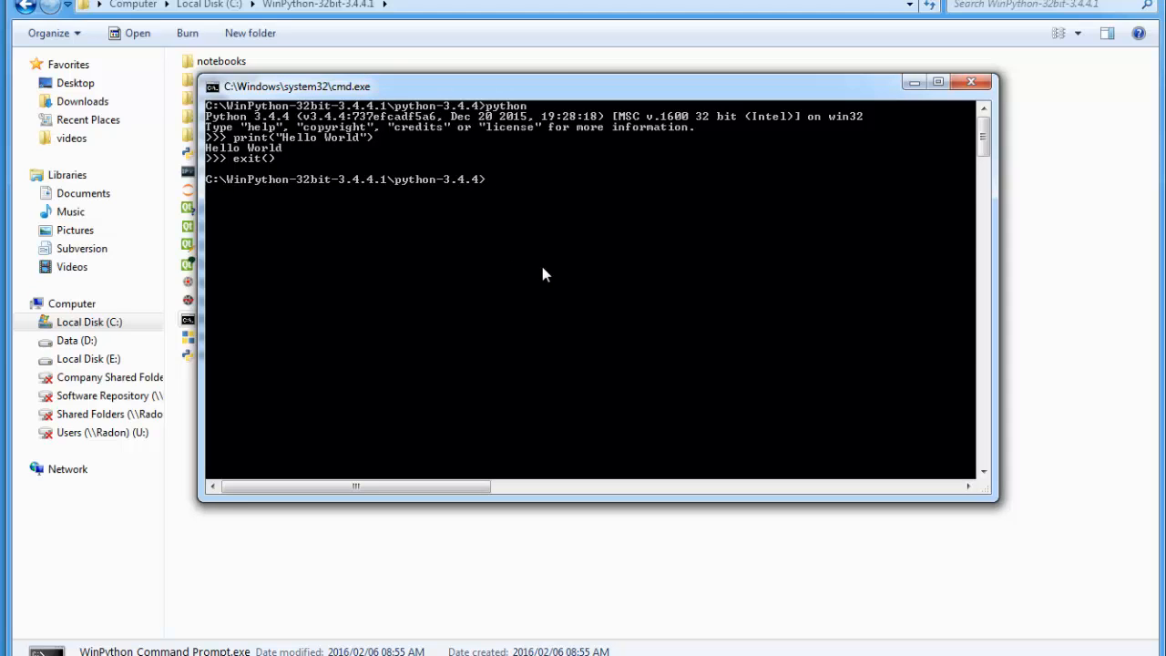
click(971, 82)
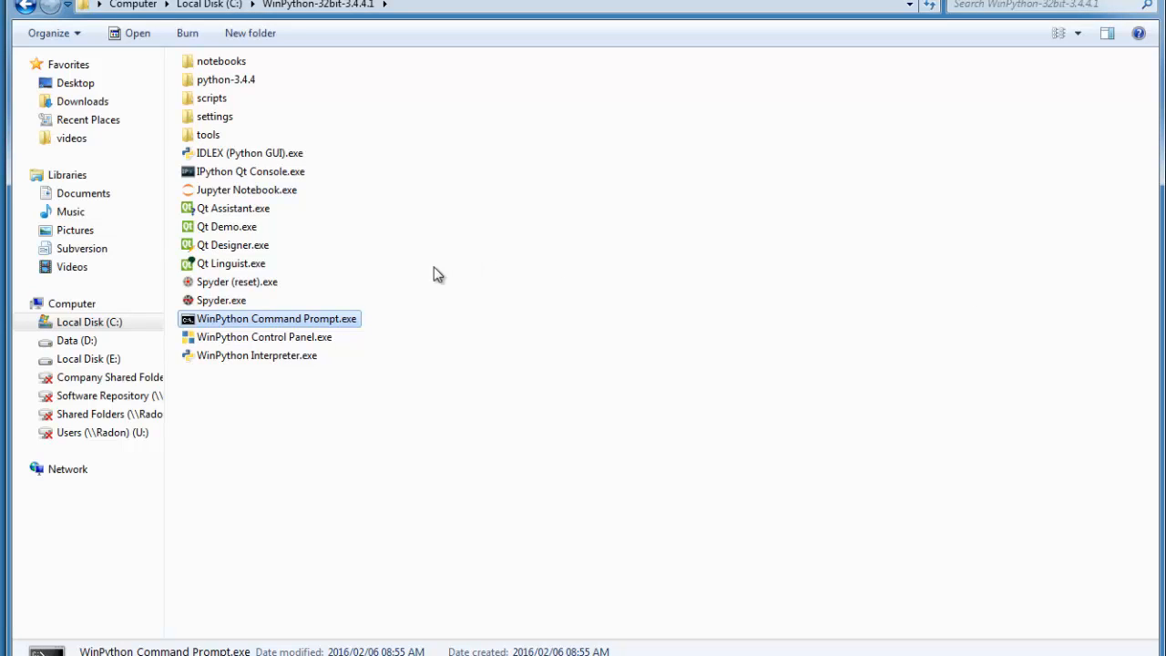
- Open Spyder from the WinPython folder and add print("Hello World") on line 8 of temp.py
click(243, 304)
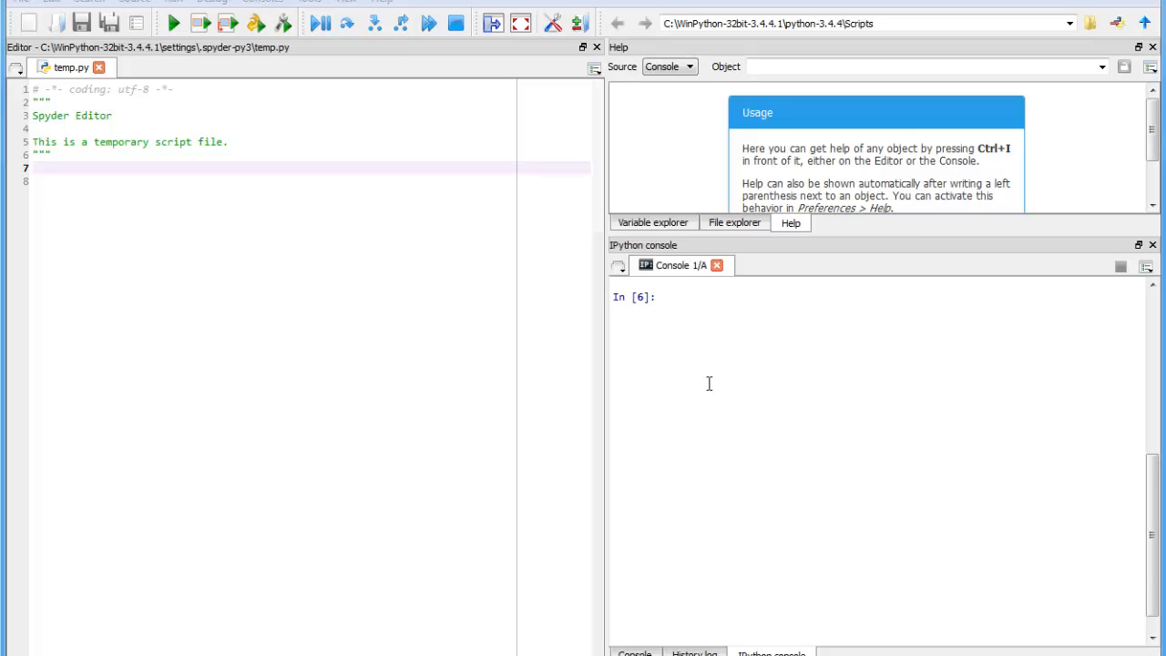
click(257, 241)
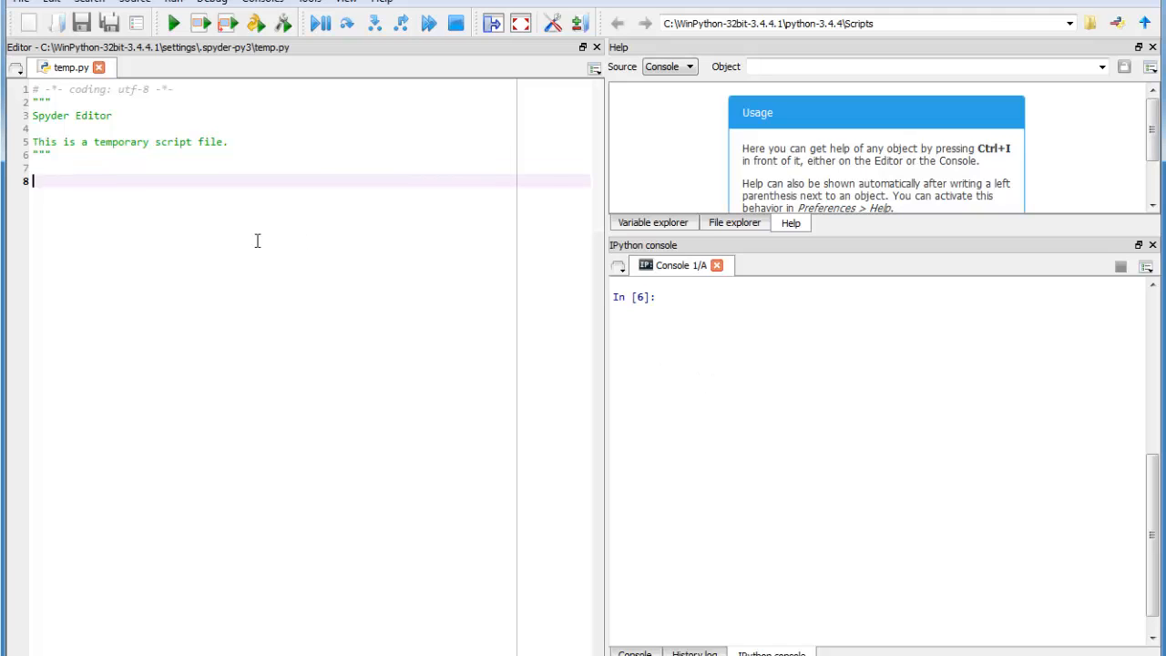
text(pr)
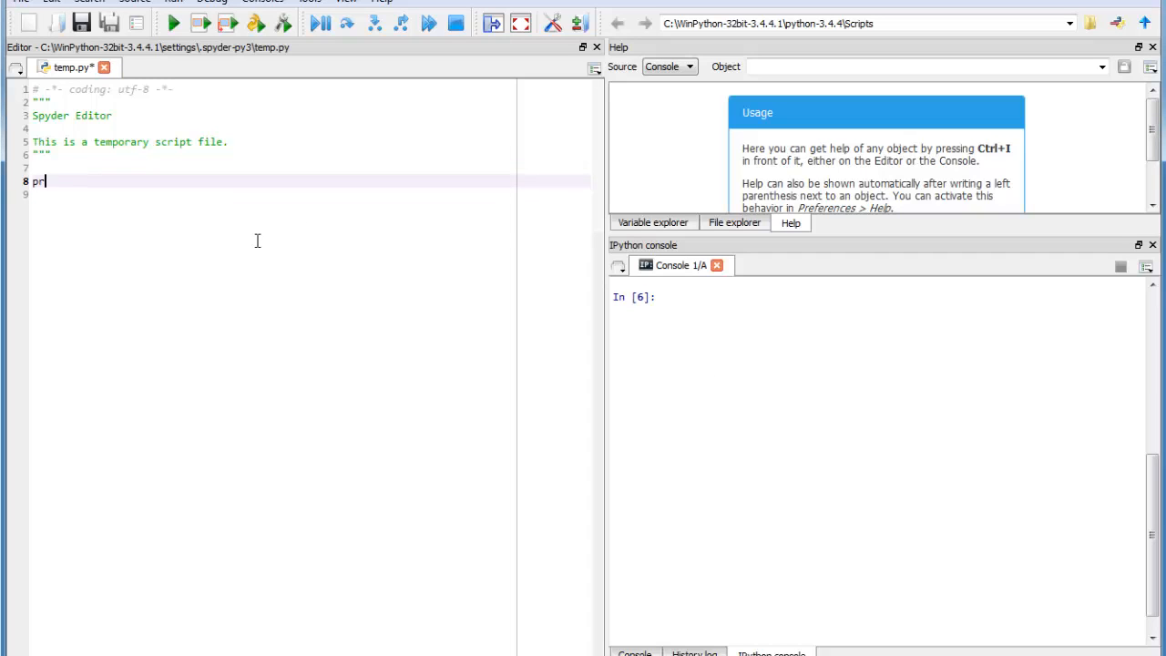
text(int("Hell)
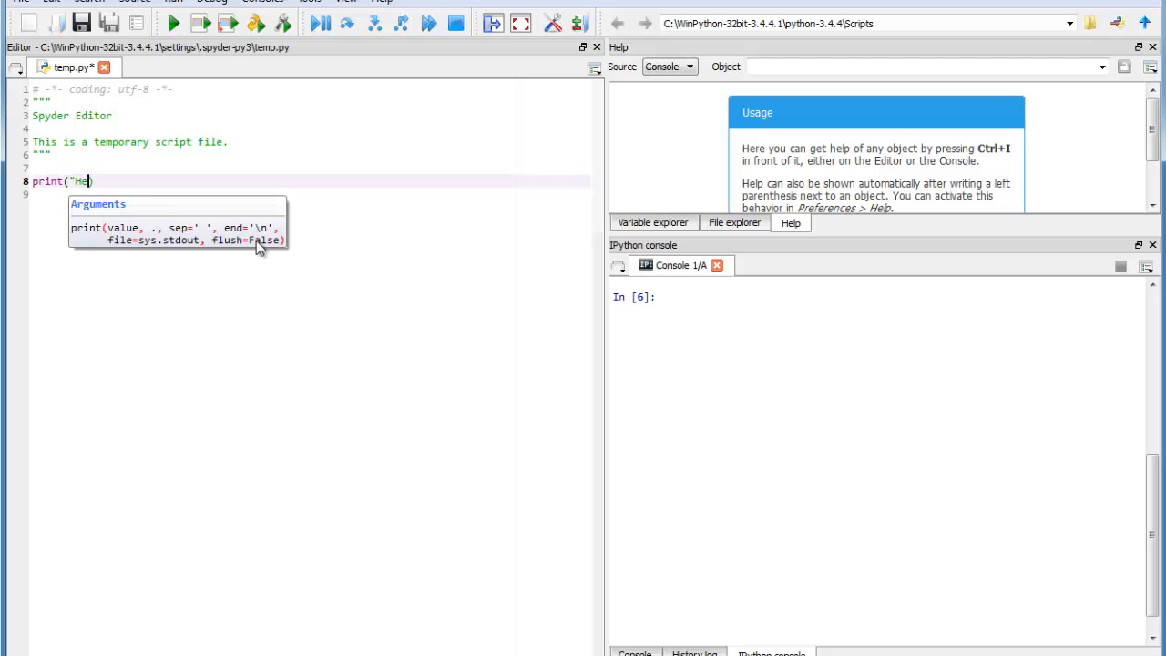
text(o World")
- Run temp.py and highlight its output line in the IPython console
click(208, 155)
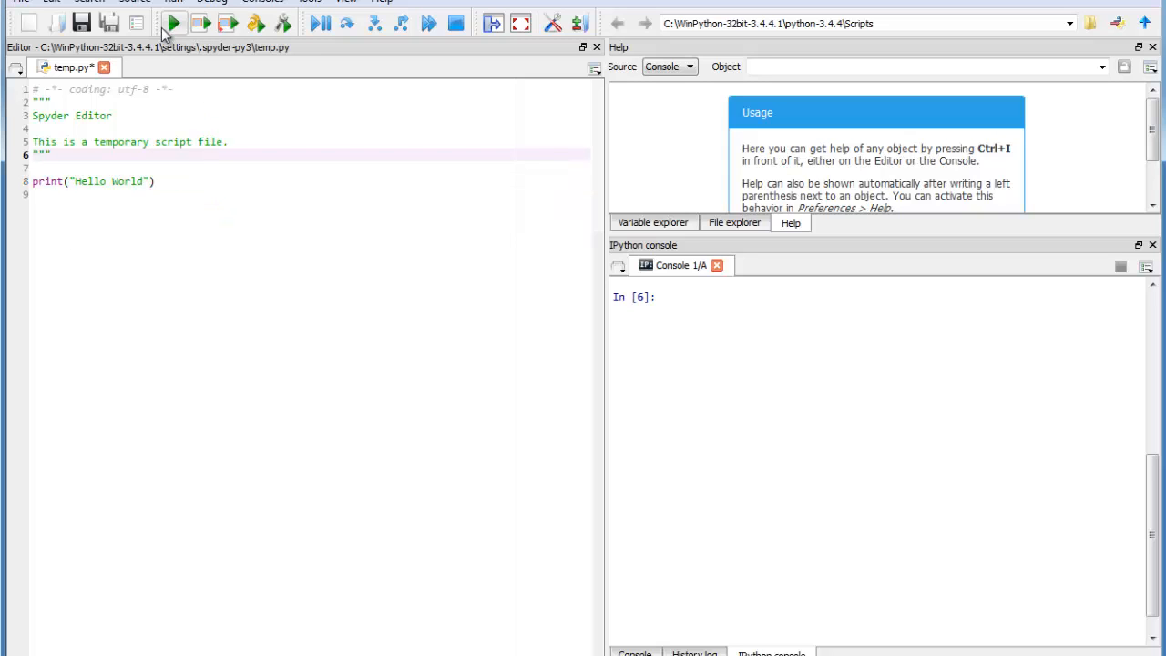
click(172, 25)
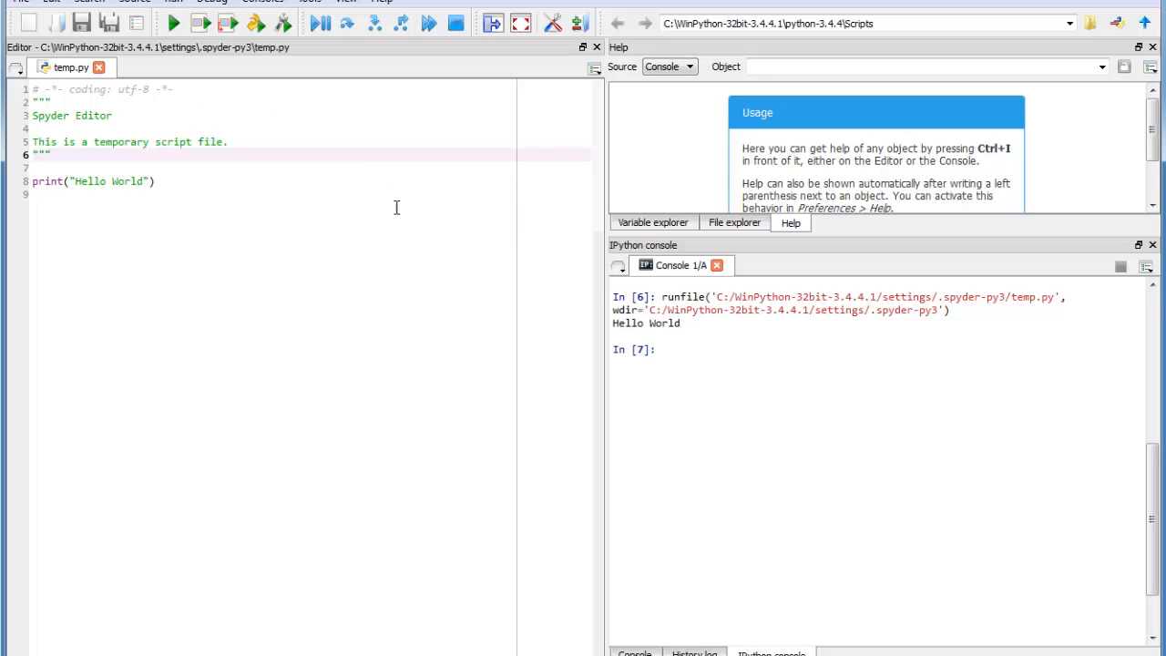
drag(681, 324, 614, 325)
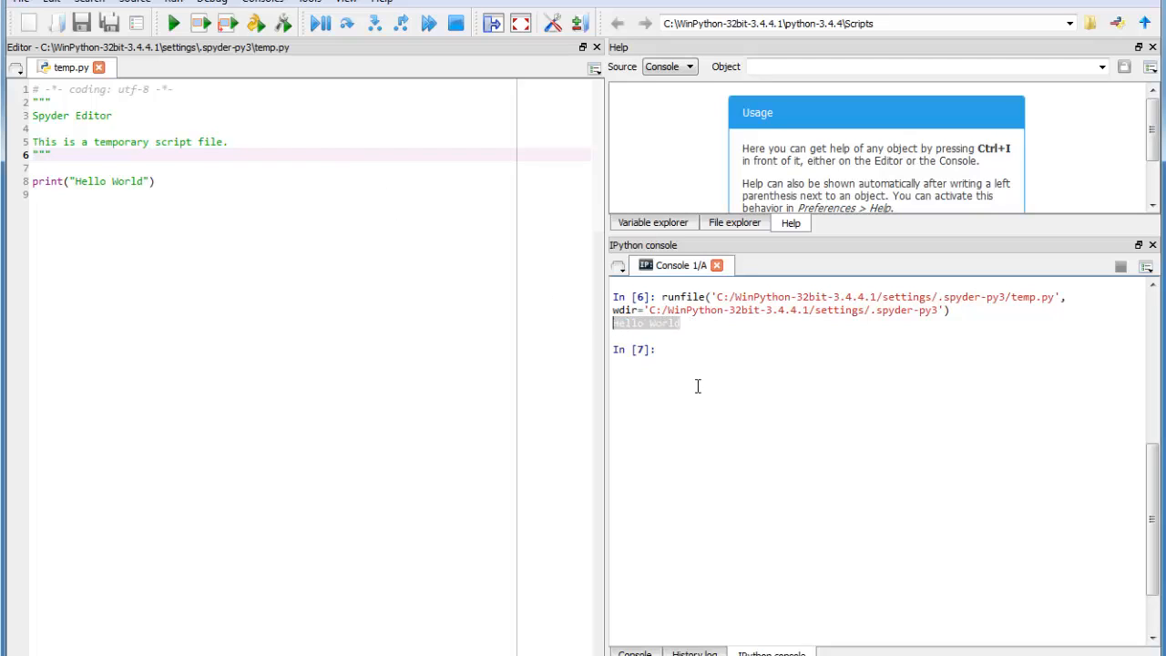